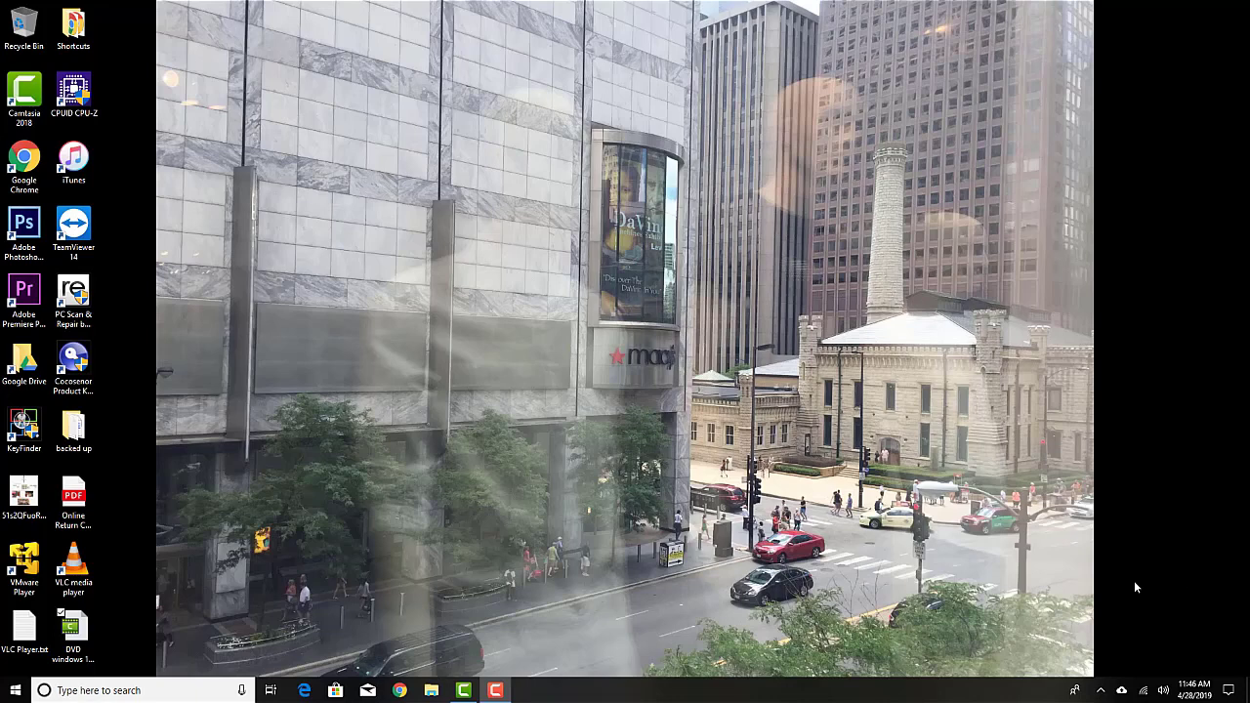
Search the Microsoft Store for 'dvd players'
{"action": "left_click", "coordinate": [336, 691]}
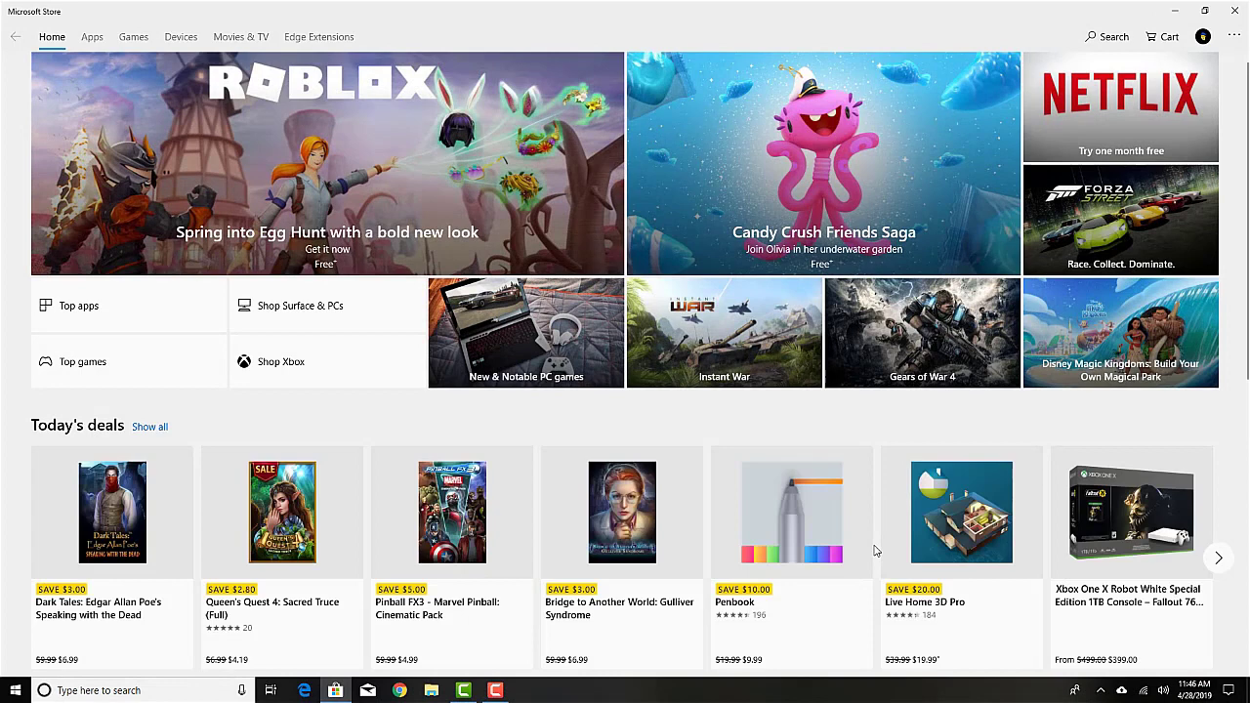
{"action": "left_click", "coordinate": [1109, 40]}
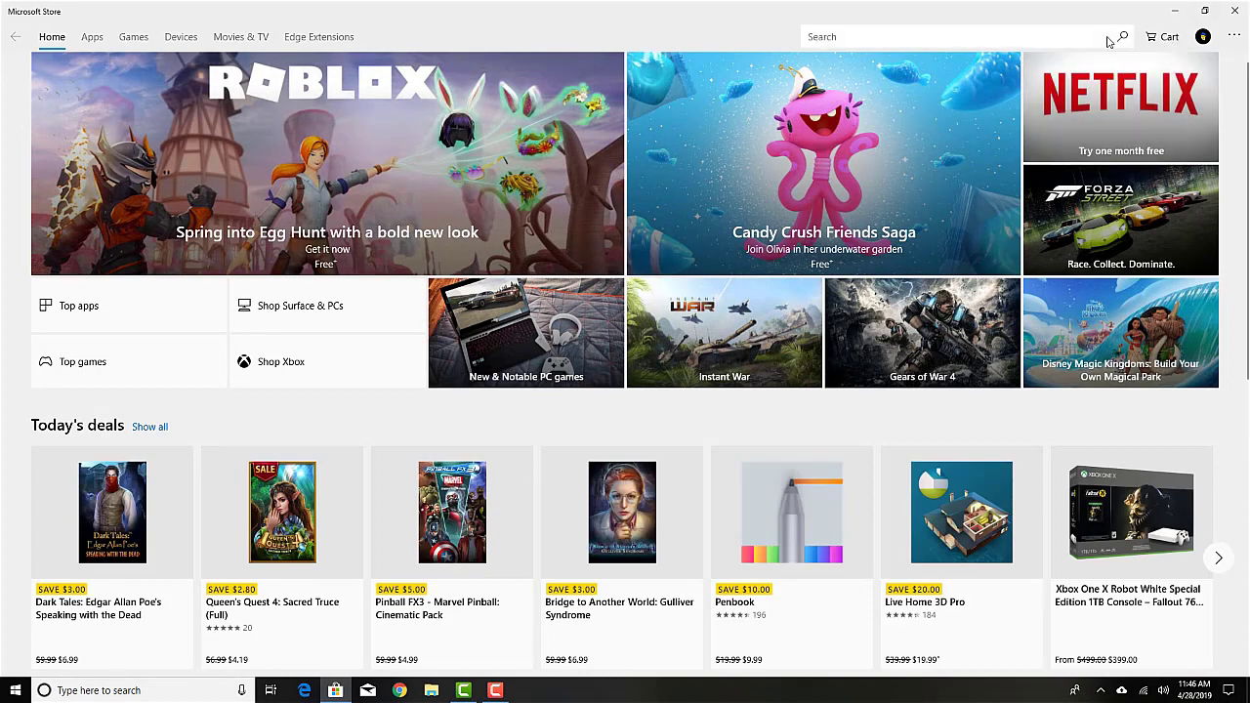
{"action": "type", "text": "dvd"}
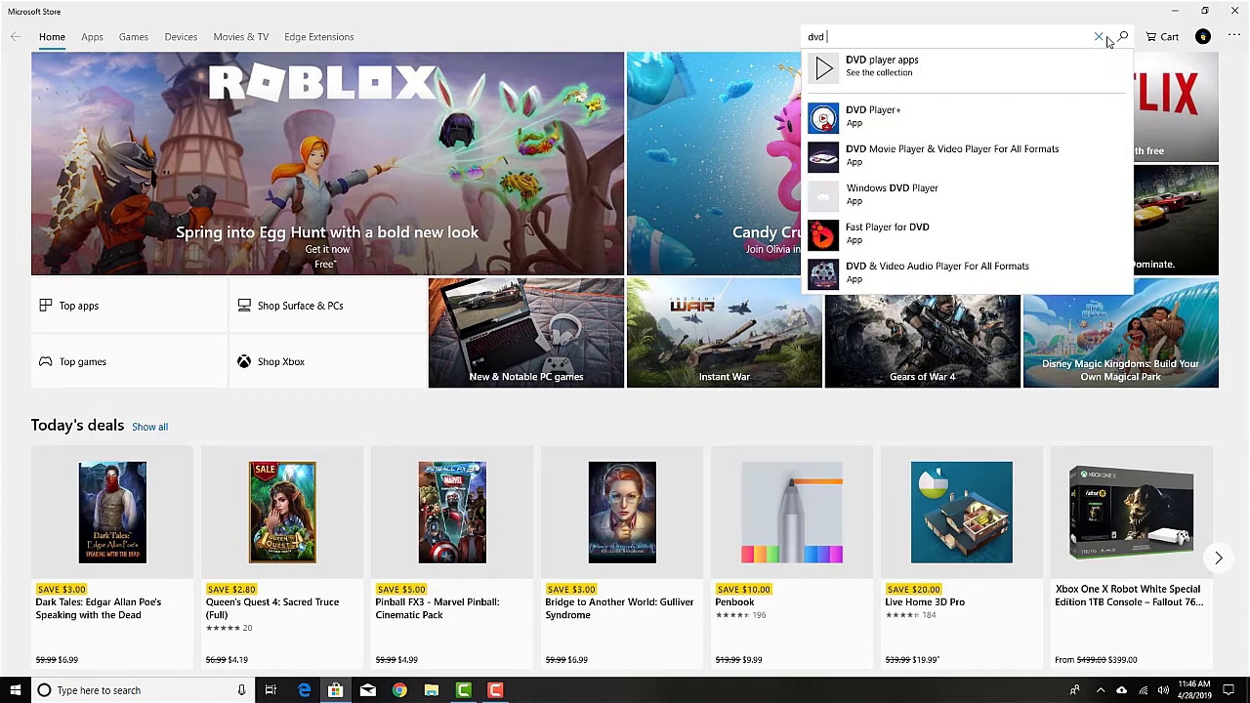
{"action": "type", "text": " play"}
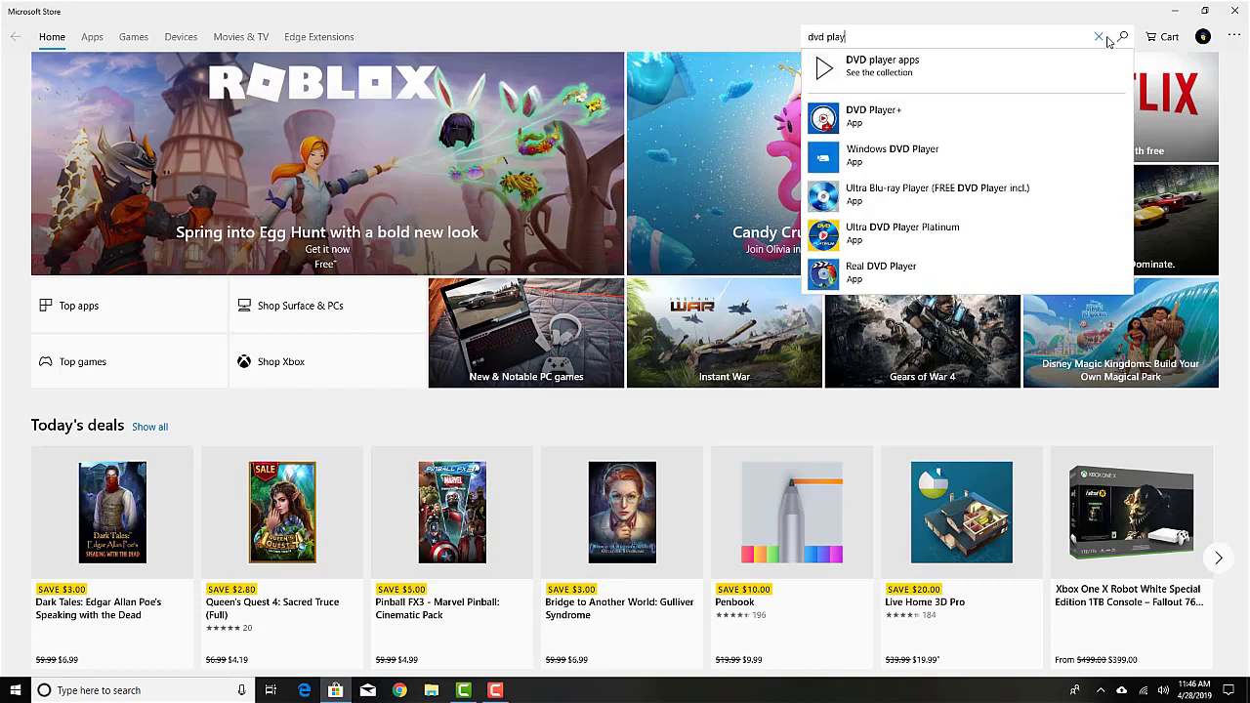
{"action": "type", "text": "ers"}
{"action": "key", "text": "Return"}
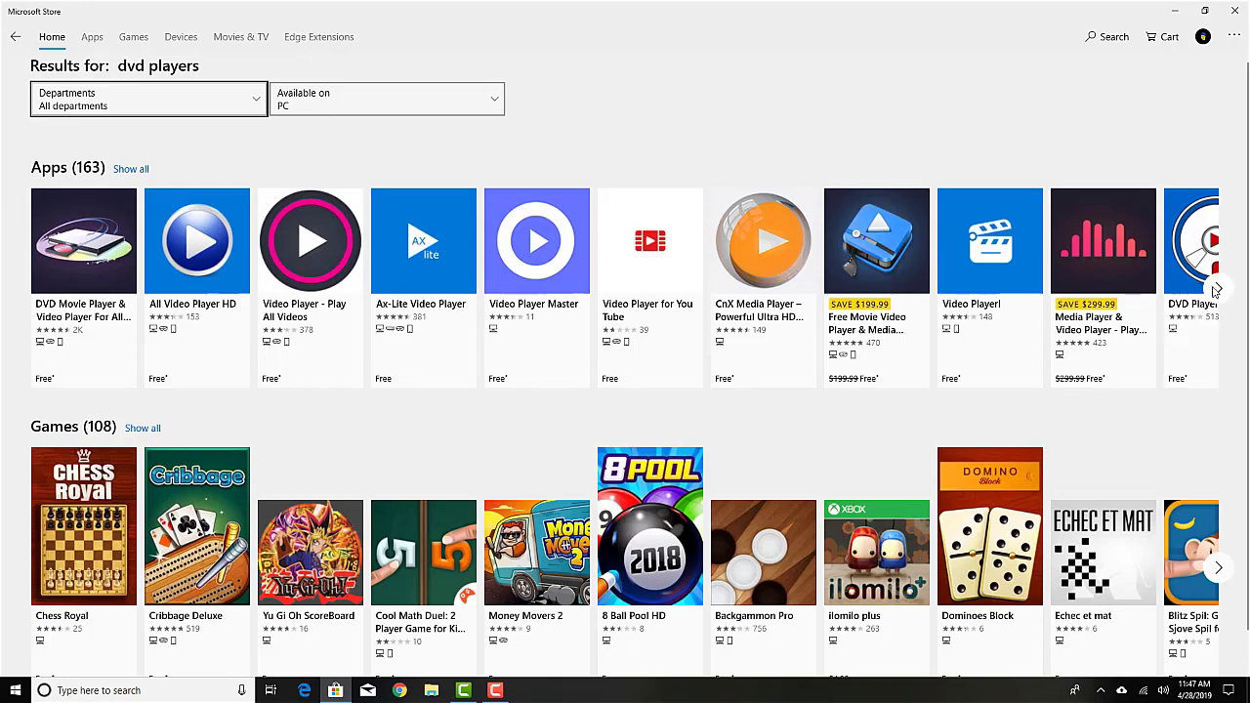
Browse more DVD player apps in the results, then close the Microsoft Store
{"action": "left_click", "coordinate": [1219, 291]}
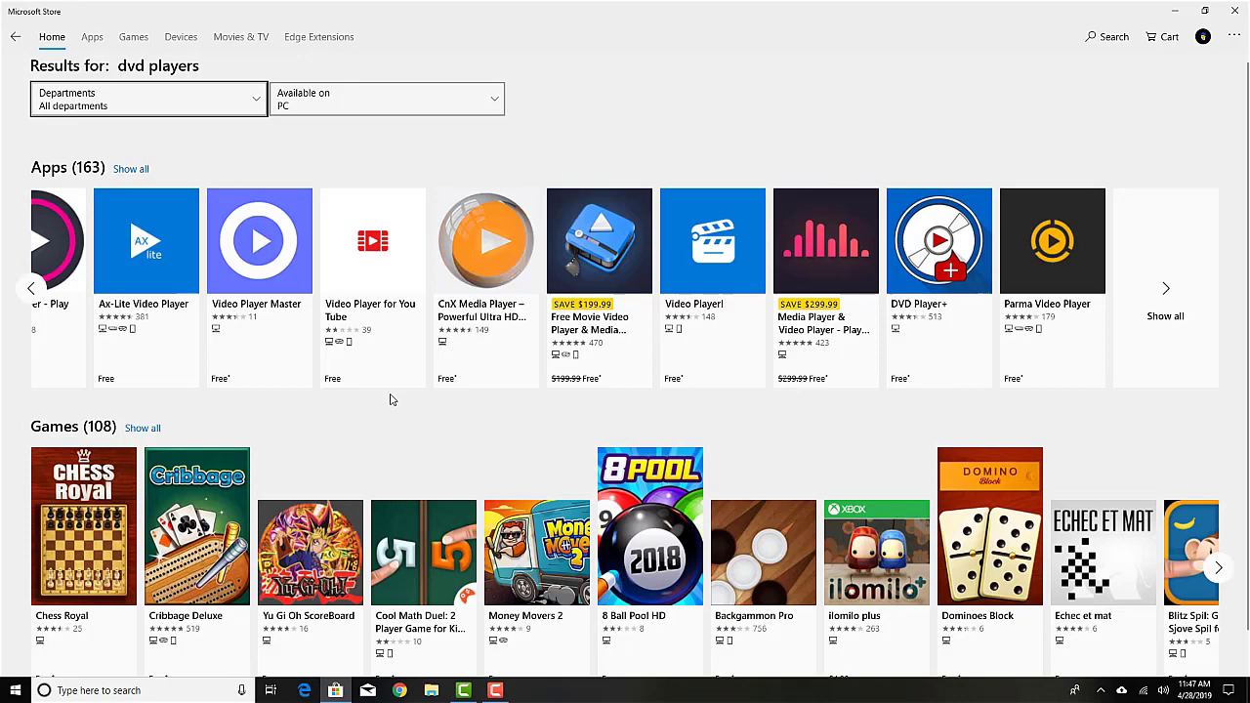
{"action": "left_click", "coordinate": [1236, 11]}
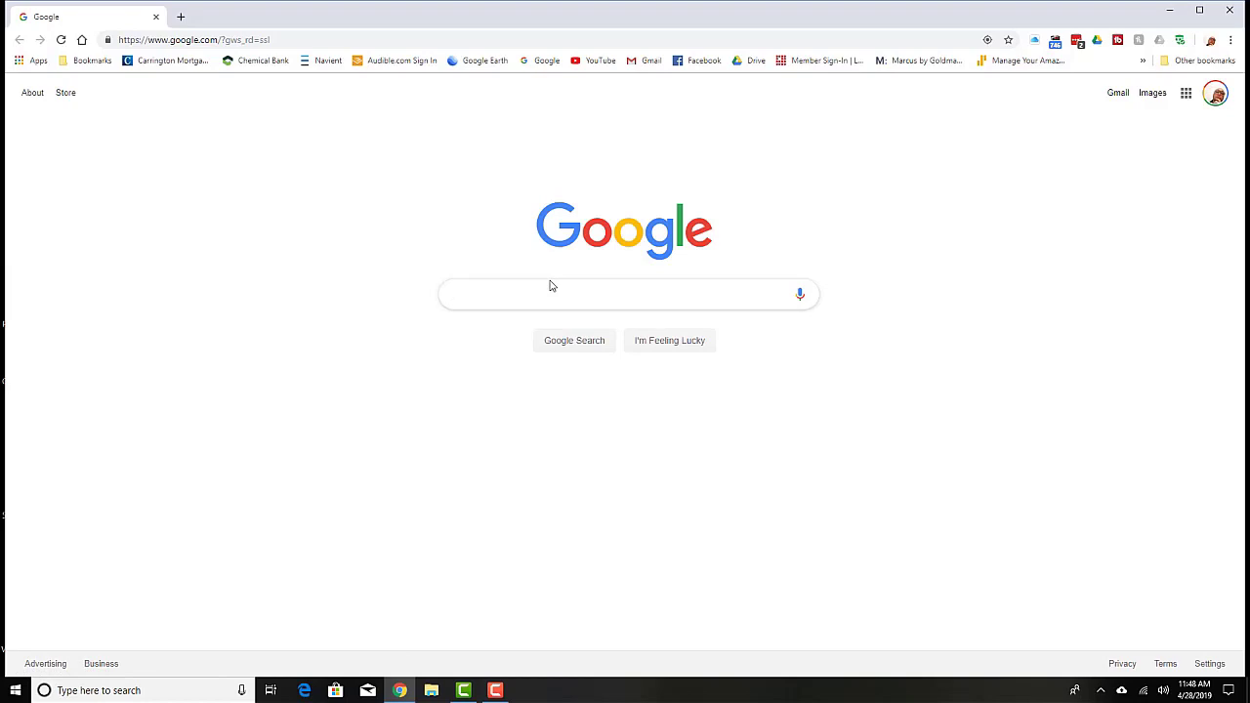
Paste the videolan.org/vlc/index.html address into Chrome and load the VLC page
{"action": "left_click", "coordinate": [298, 38]}
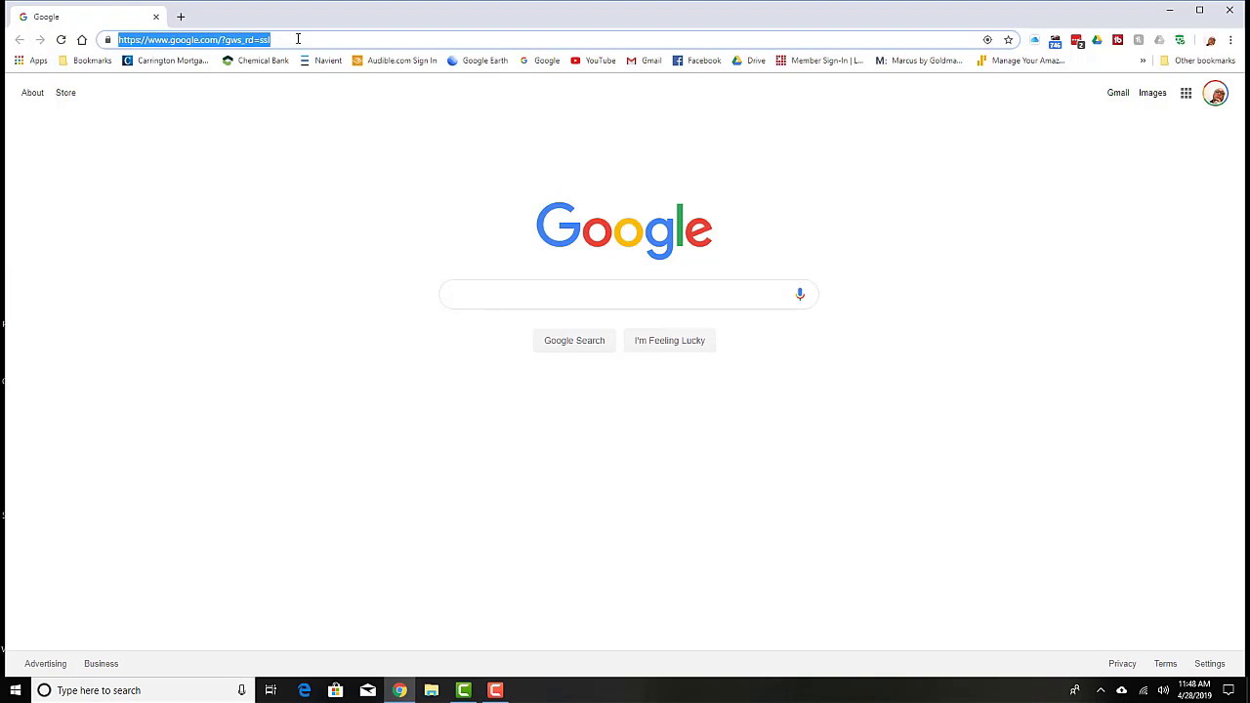
{"action": "right_click", "coordinate": [298, 38]}
{"action": "left_click", "coordinate": [318, 125]}
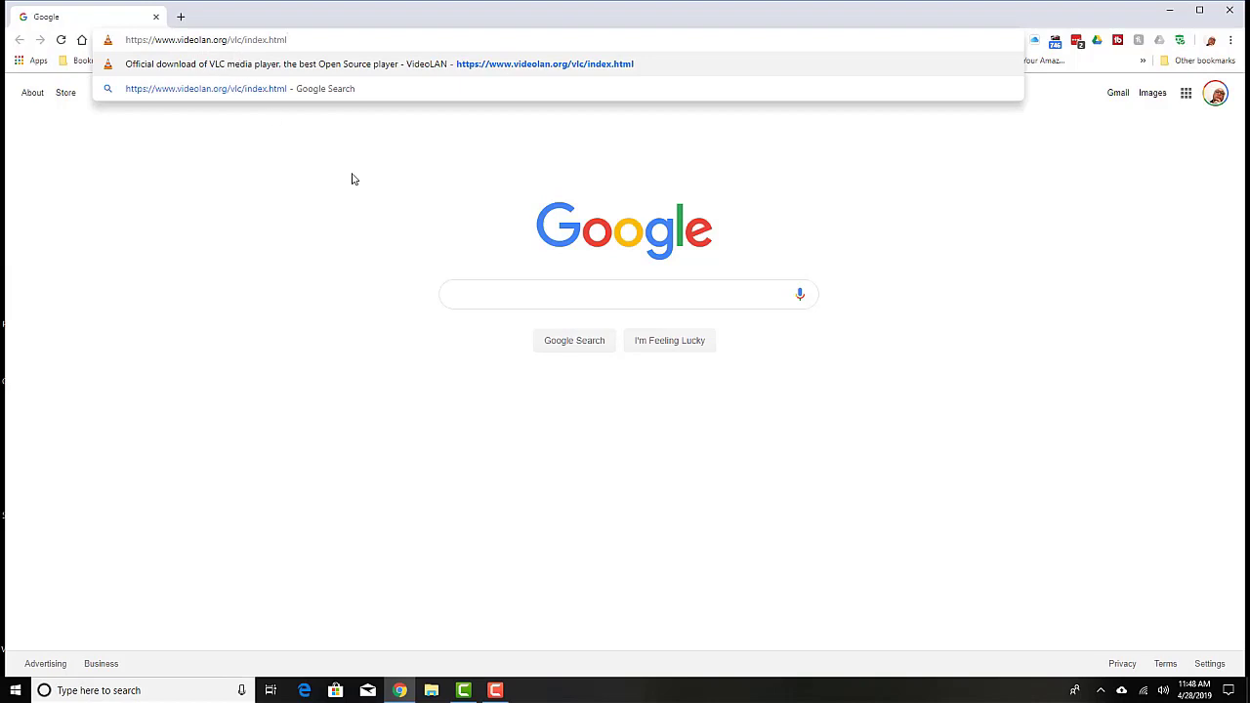
{"action": "key", "text": "Return"}
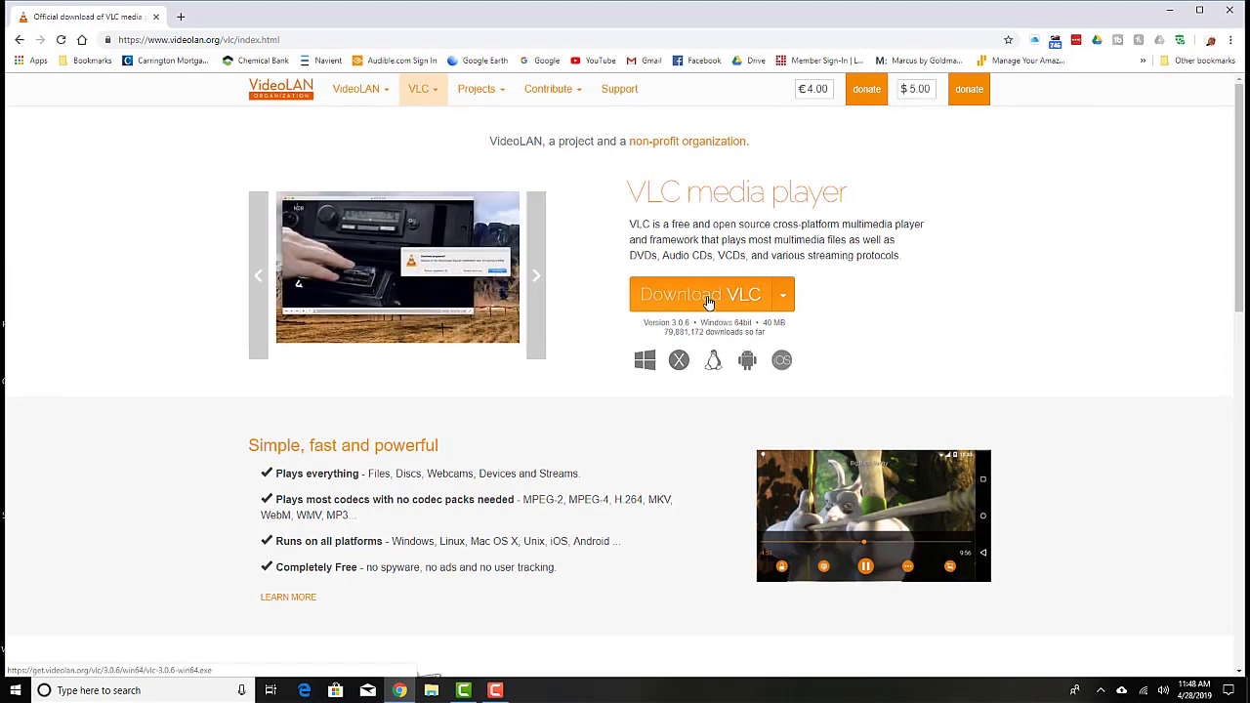
Download the VLC 3.0.6 Windows 64-bit installer and run it
{"action": "left_click", "coordinate": [708, 303]}
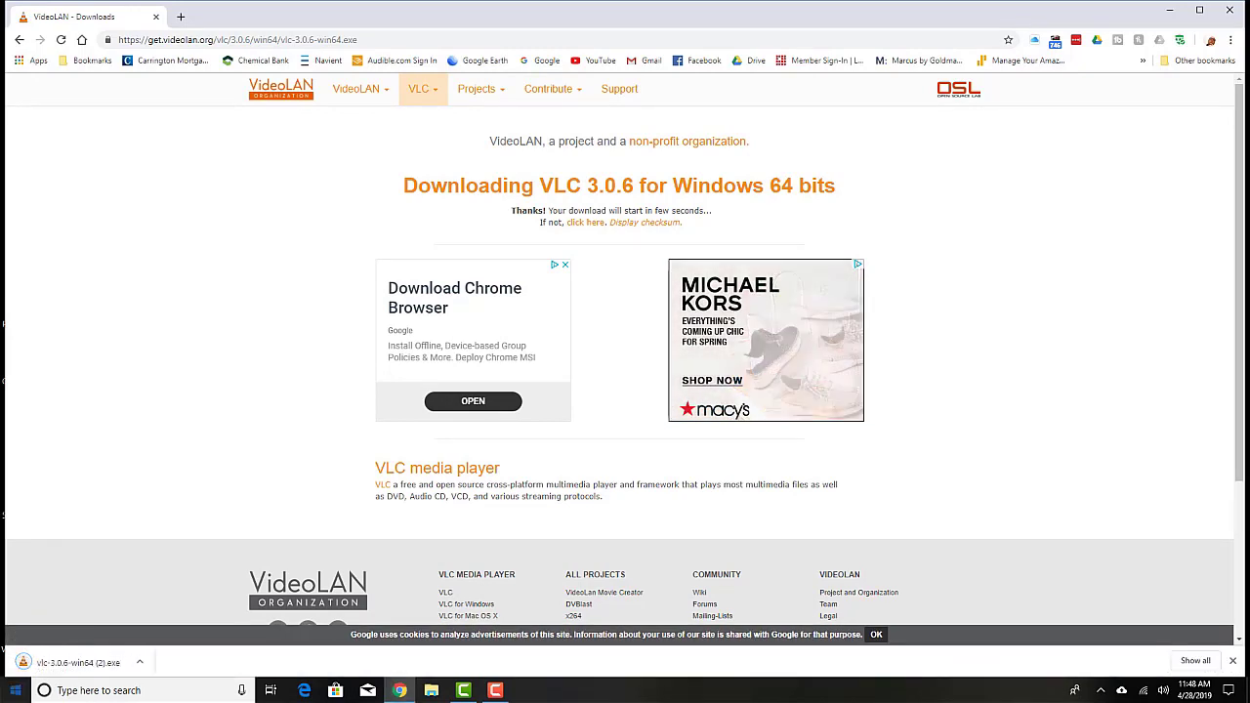
{"action": "left_click", "coordinate": [58, 669]}
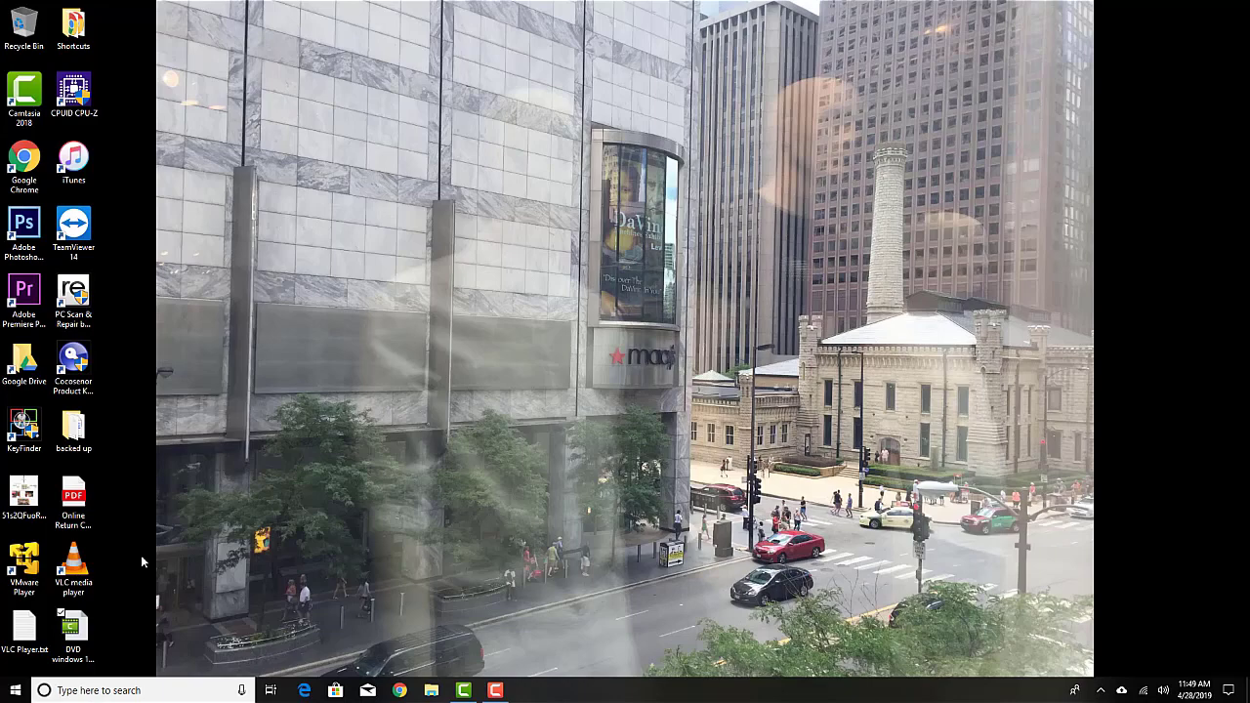
Launch VLC media player from its desktop shortcut and look through the Media menu
{"action": "double_click", "coordinate": [69, 581]}
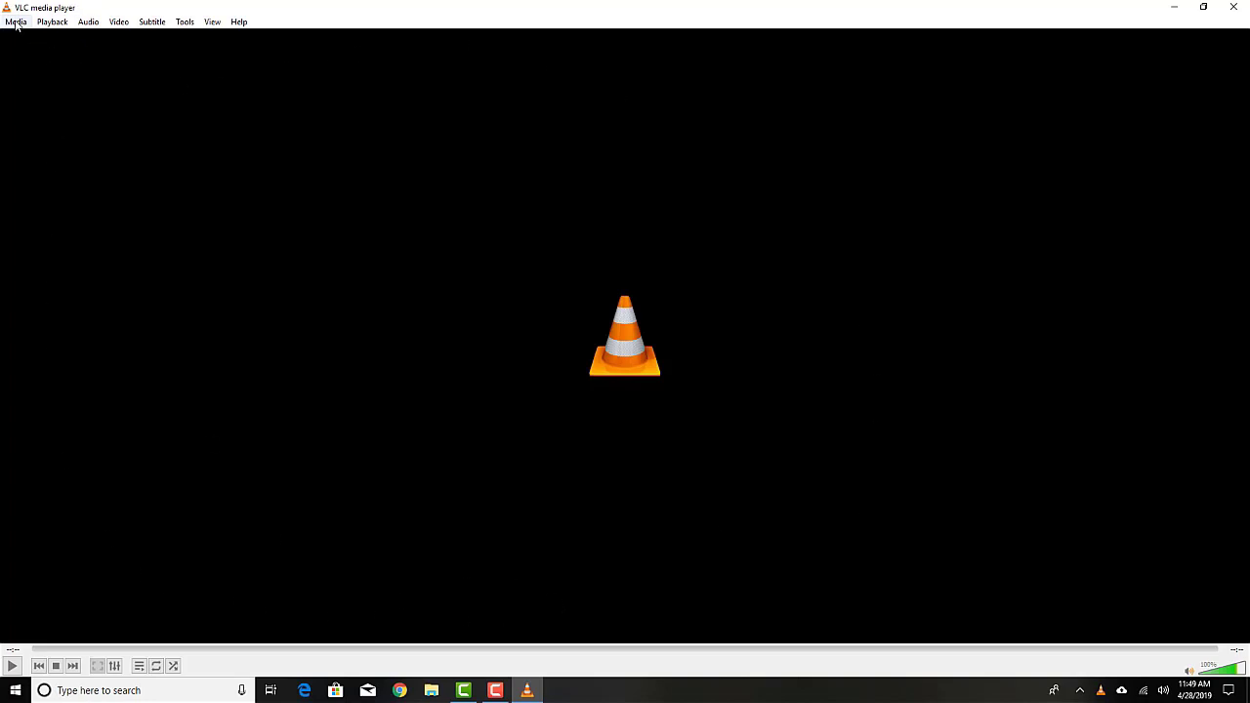
{"action": "left_click", "coordinate": [15, 24]}
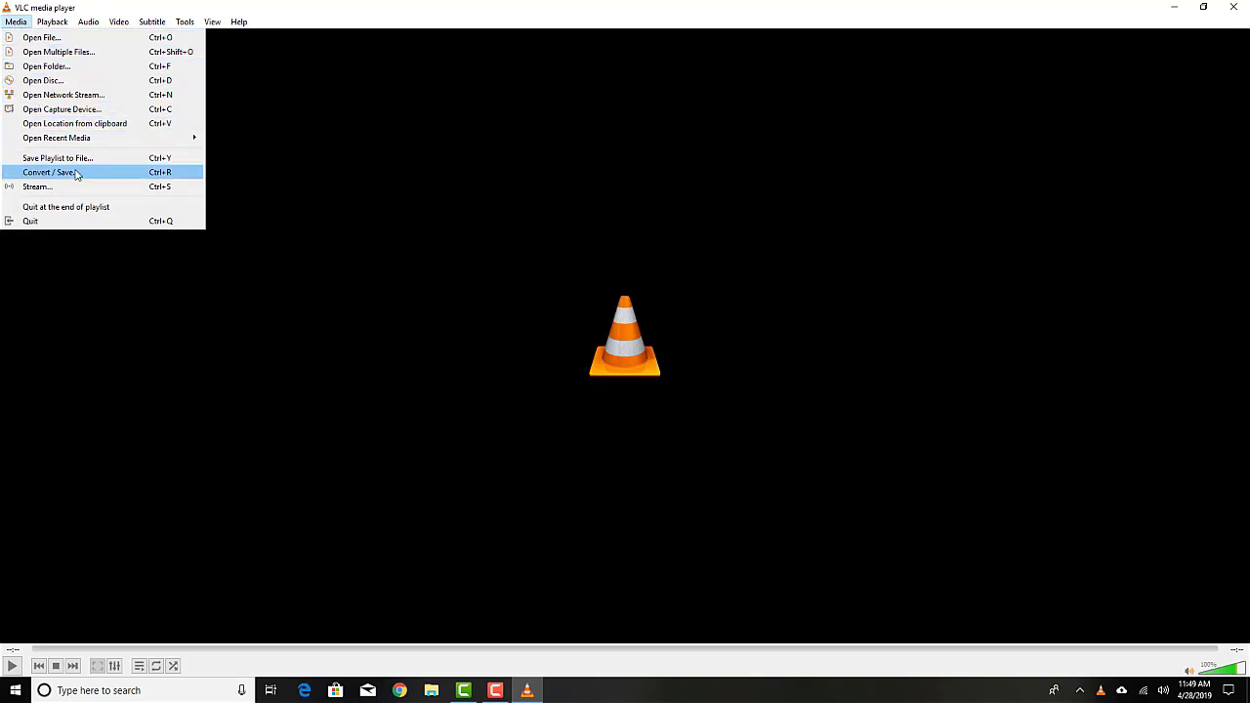
{"action": "mouse_move", "coordinate": [53, 22]}
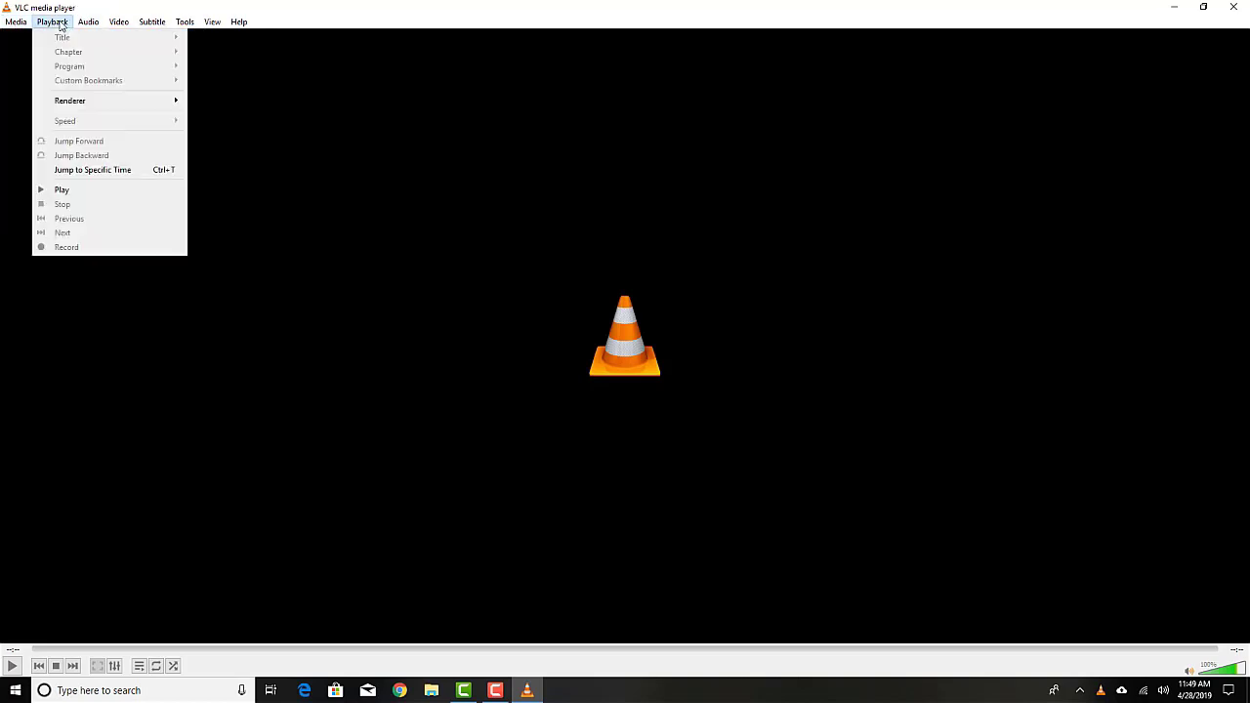
{"action": "mouse_move", "coordinate": [15, 25]}
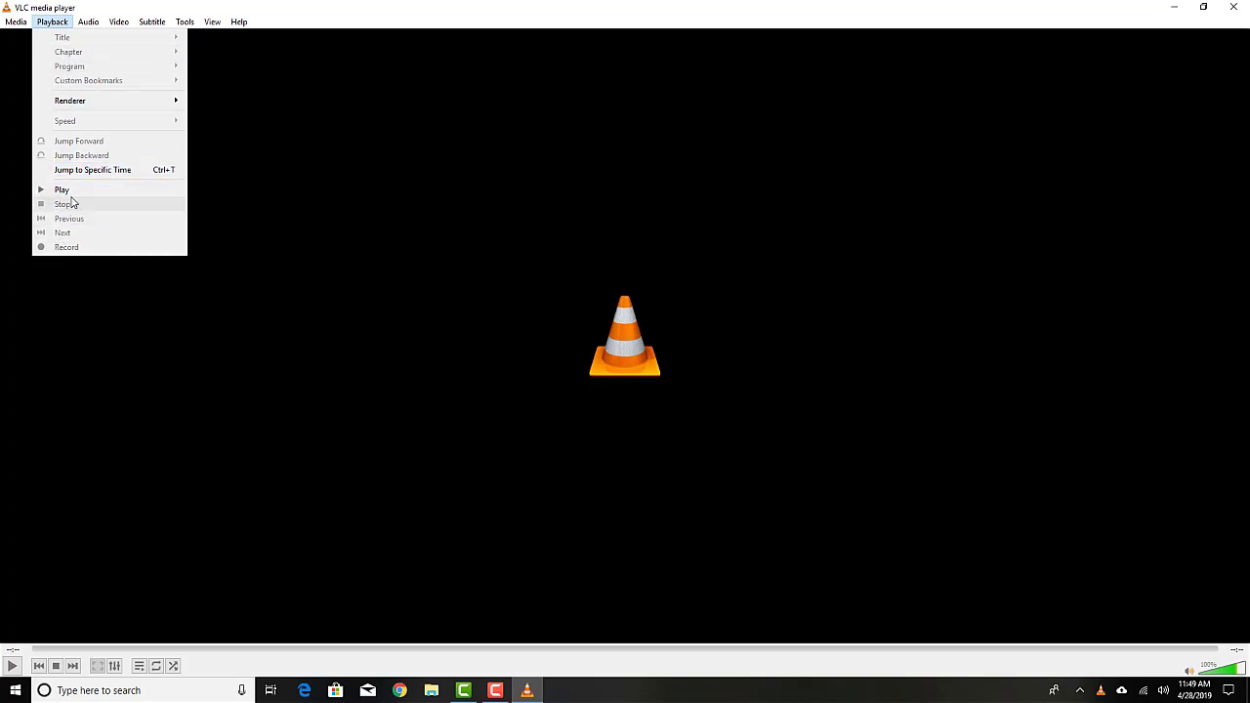
{"action": "mouse_move", "coordinate": [117, 100]}
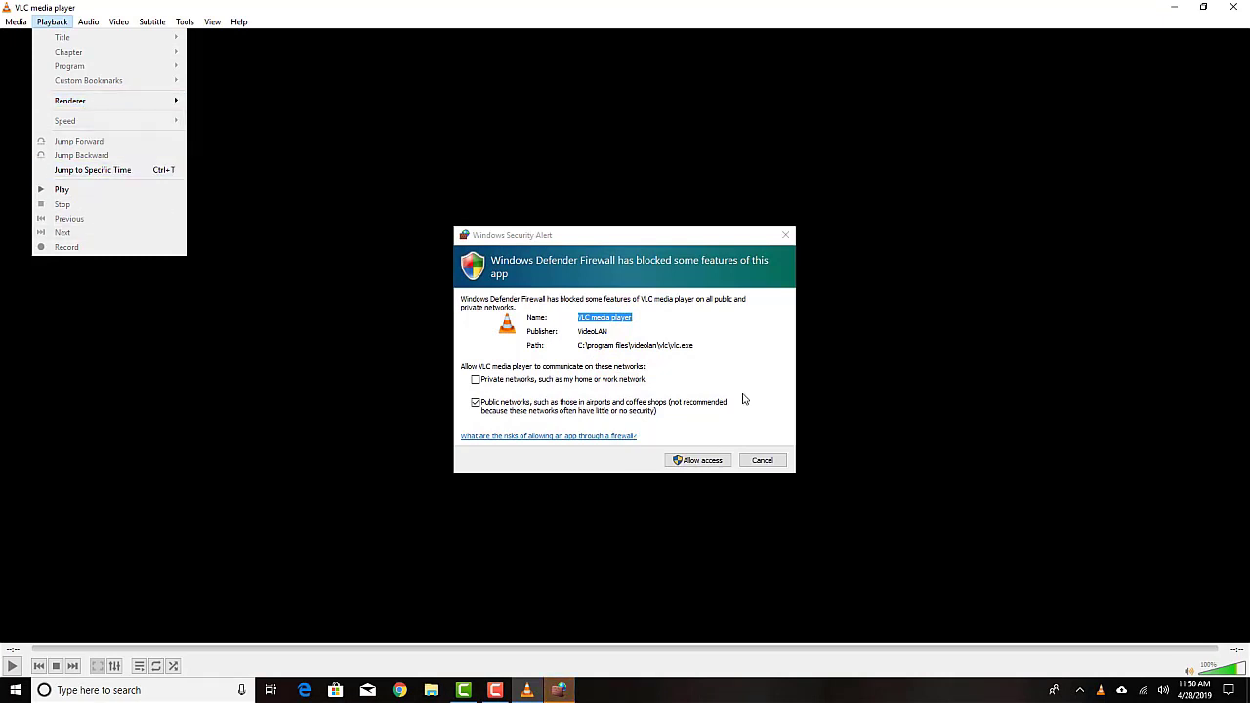
Allow VLC through the Windows Defender Firewall and look through the Playback and Audio menus
{"action": "left_click", "coordinate": [709, 464]}
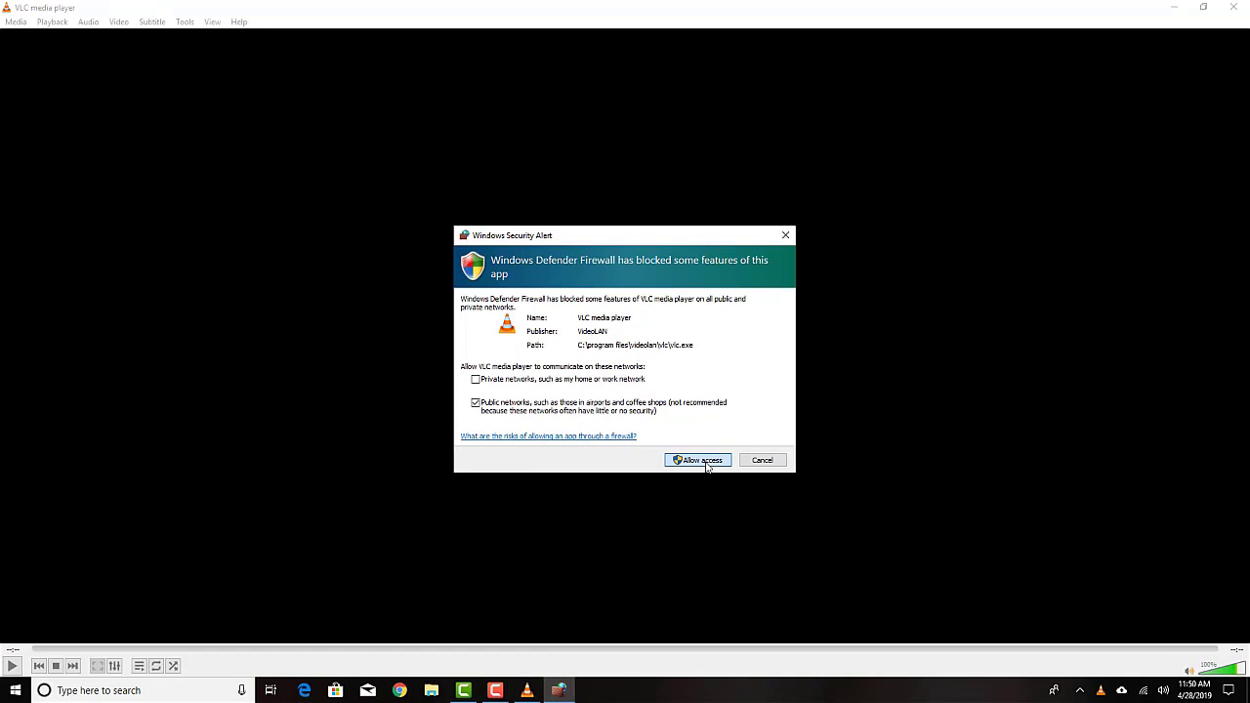
{"action": "left_click", "coordinate": [707, 463]}
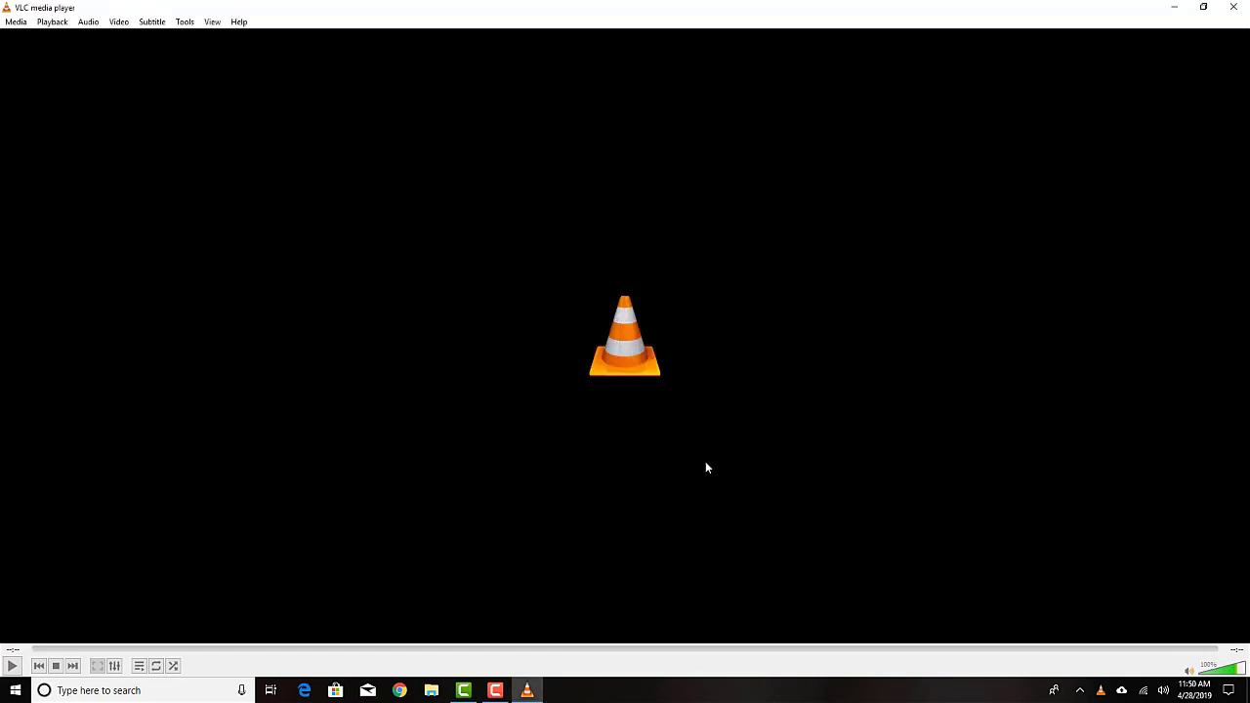
{"action": "left_click", "coordinate": [59, 23]}
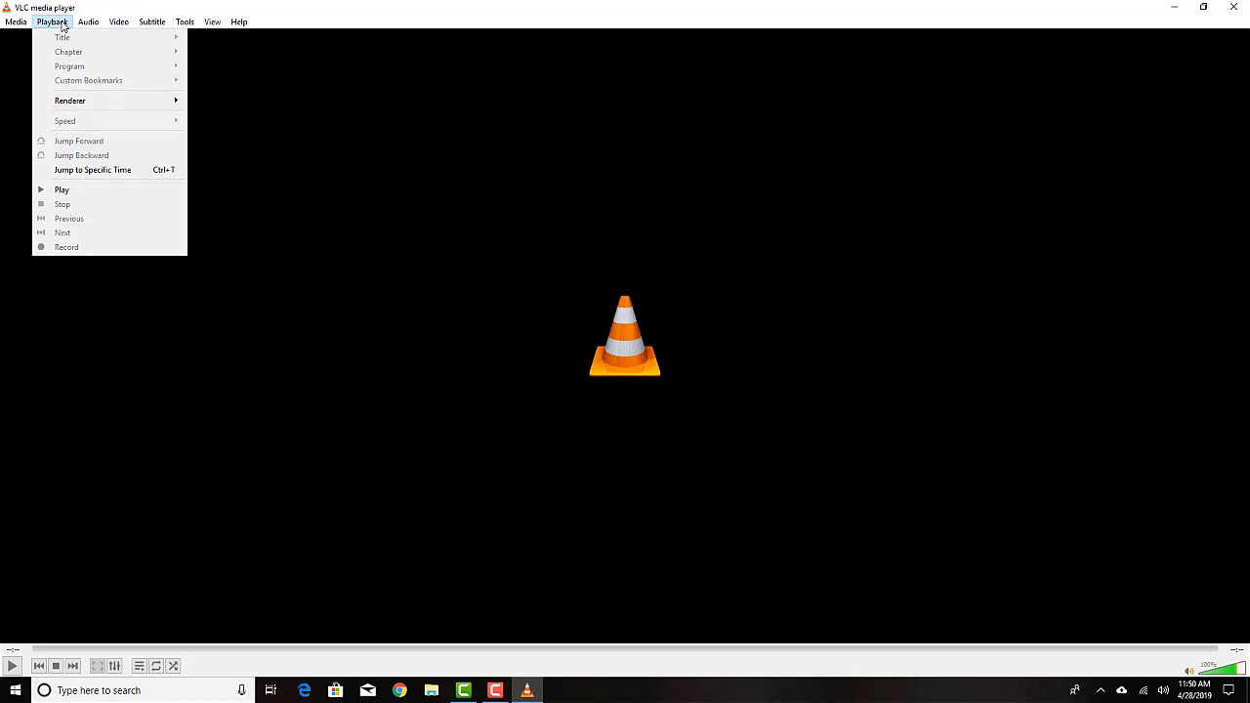
{"action": "left_click", "coordinate": [62, 26]}
{"action": "left_click", "coordinate": [96, 25]}
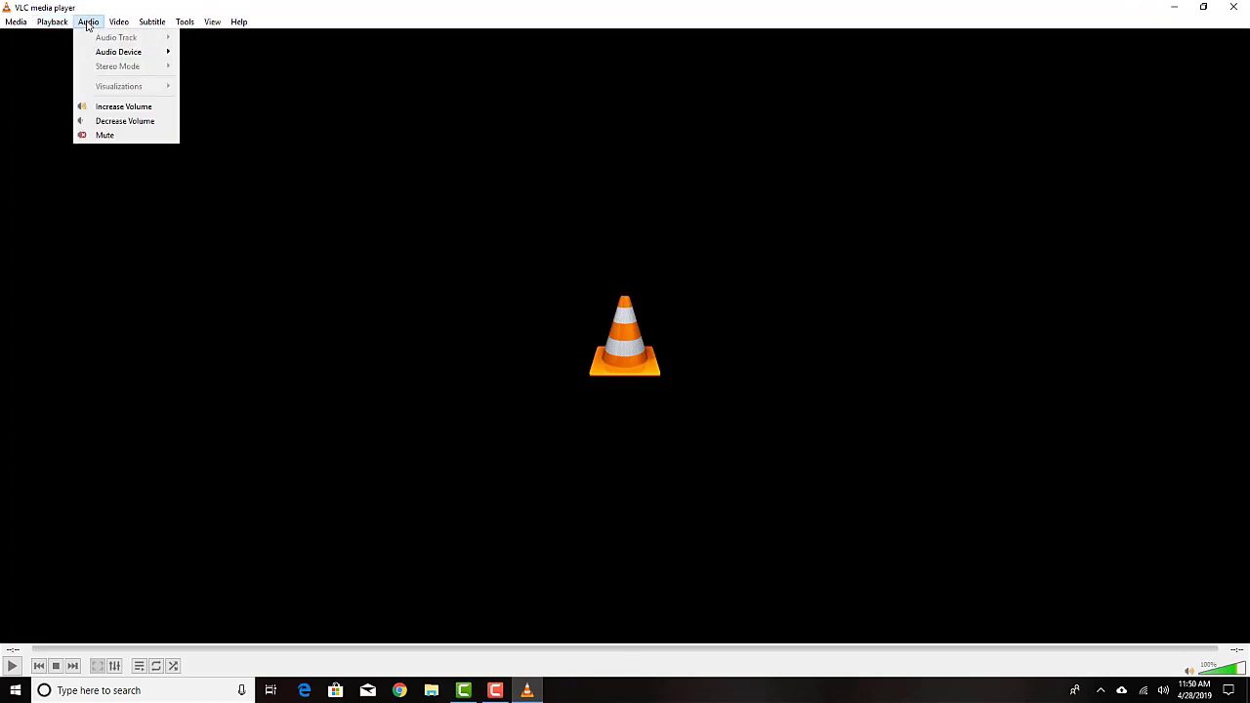
Browse the Subtitle, Tools and Help menus, then close VLC
{"action": "mouse_move", "coordinate": [125, 27]}
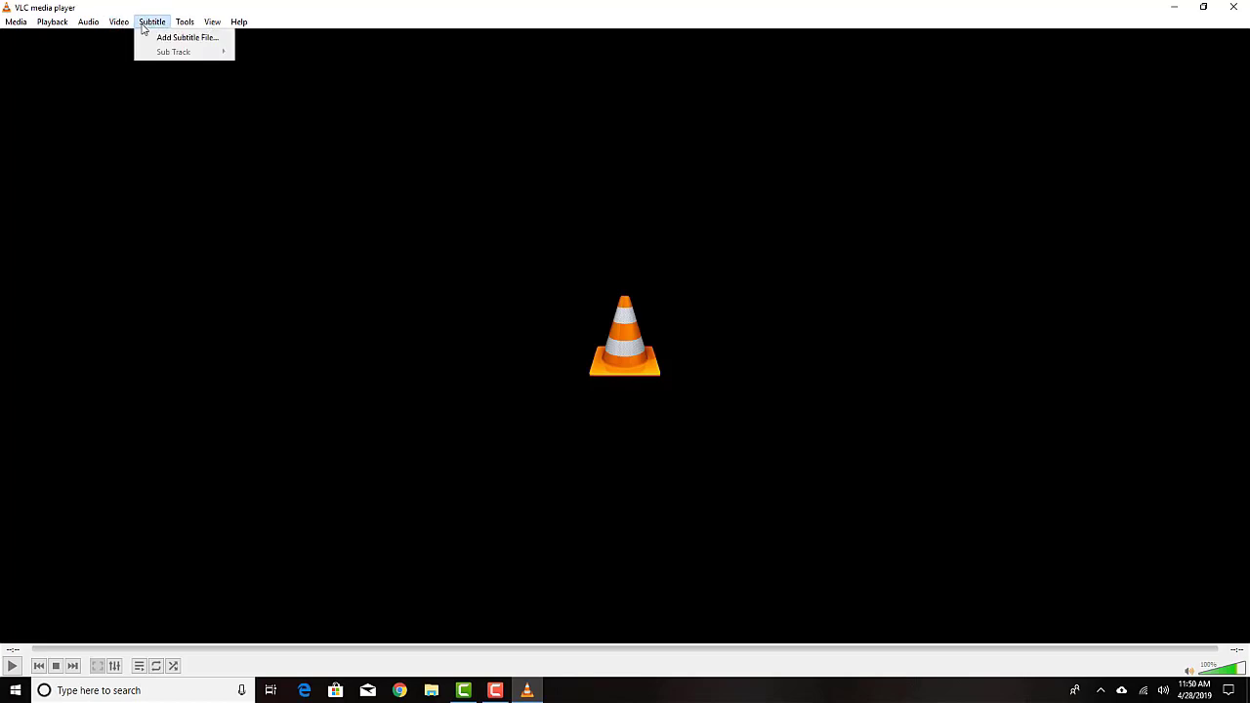
{"action": "mouse_move", "coordinate": [184, 24]}
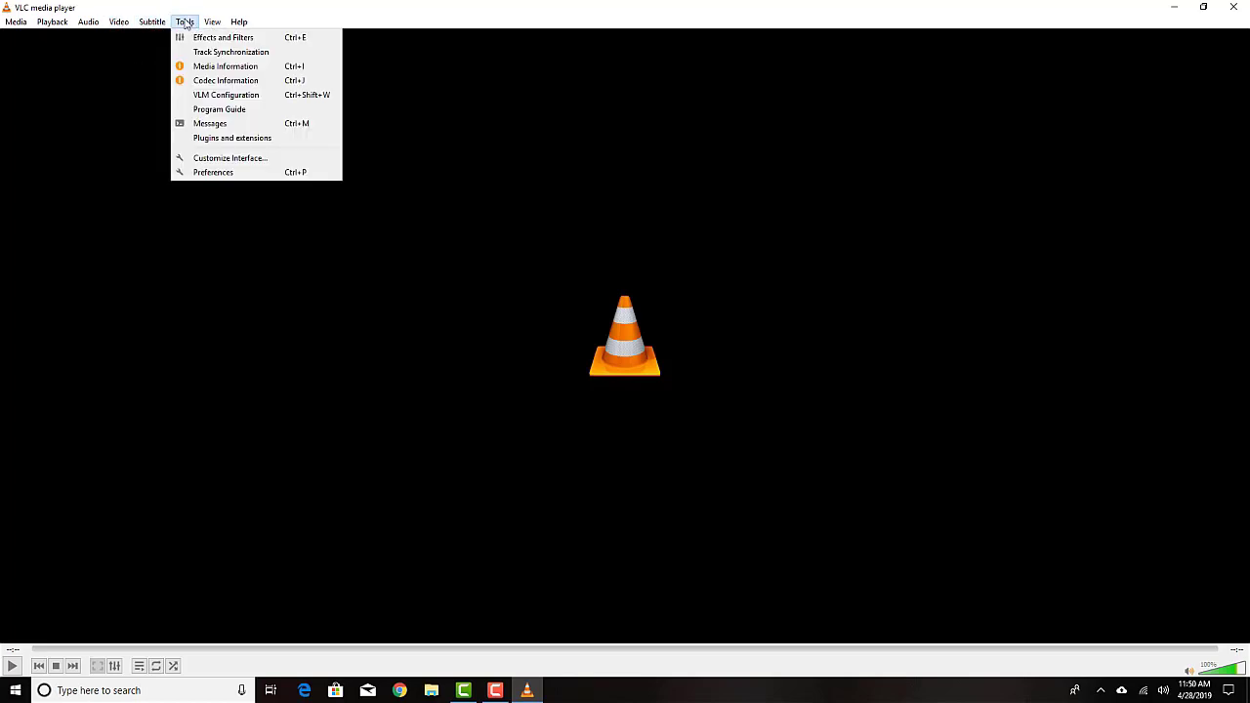
{"action": "mouse_move", "coordinate": [239, 27]}
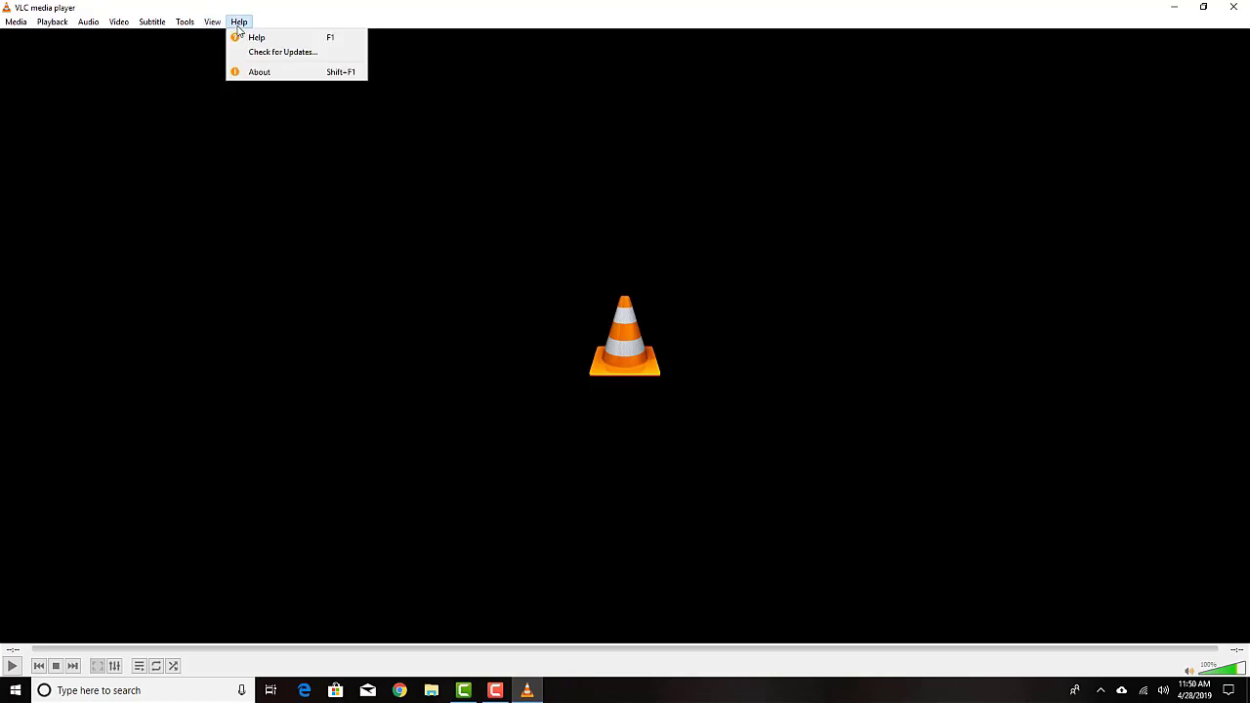
{"action": "left_click", "coordinate": [1236, 9]}
{"action": "left_click", "coordinate": [1236, 9]}
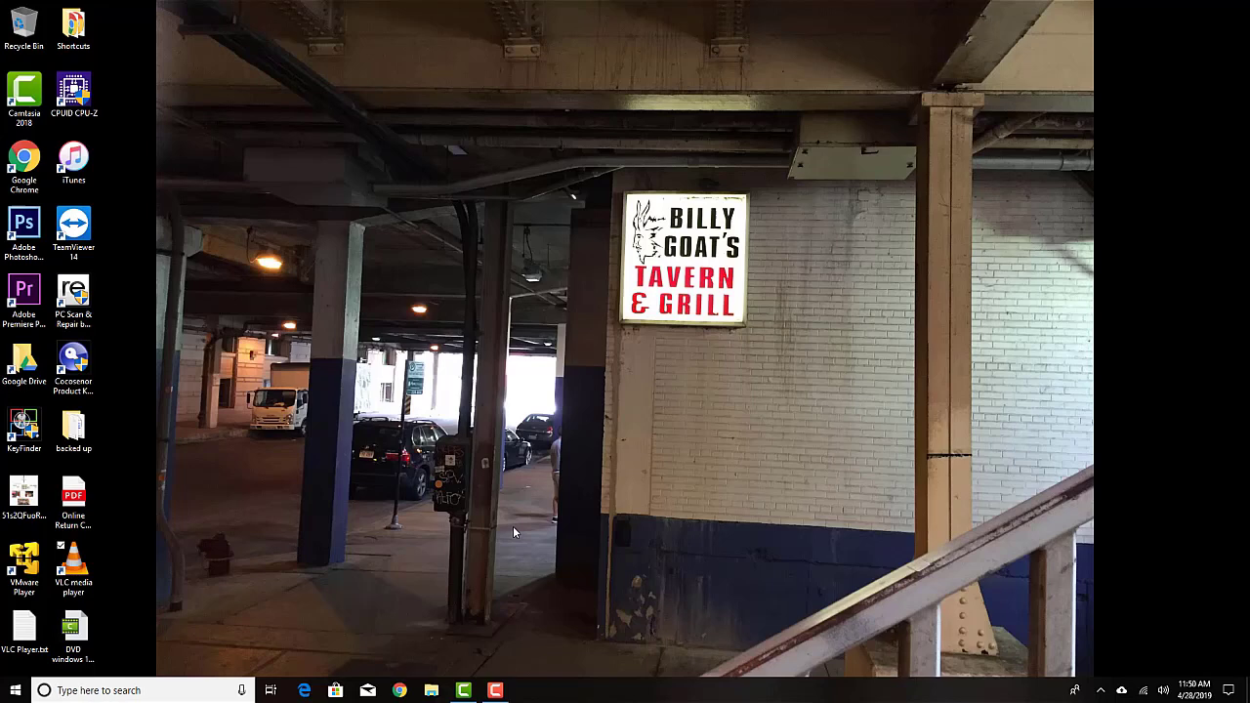
Show This PC in File Explorer, listing BD-ROM Drive (J:) LIFE_2017
{"action": "left_click", "coordinate": [431, 691]}
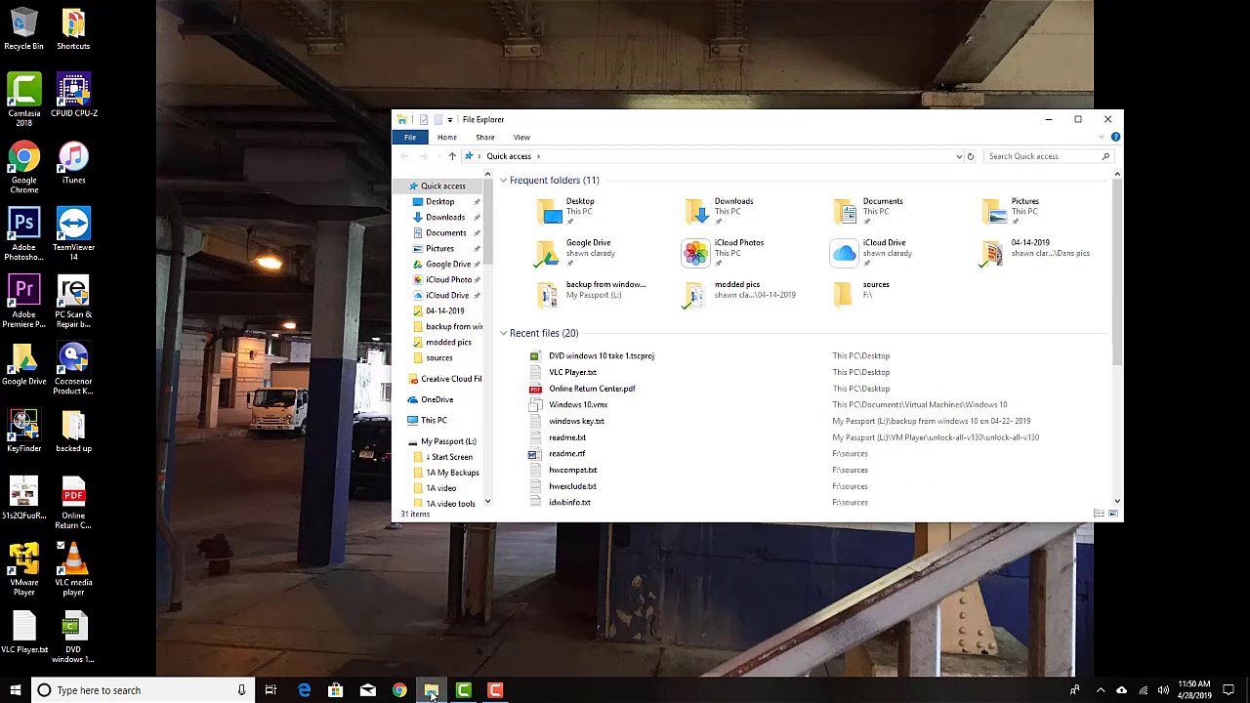
{"action": "mouse_move", "coordinate": [431, 691]}
{"action": "left_click", "coordinate": [430, 423]}
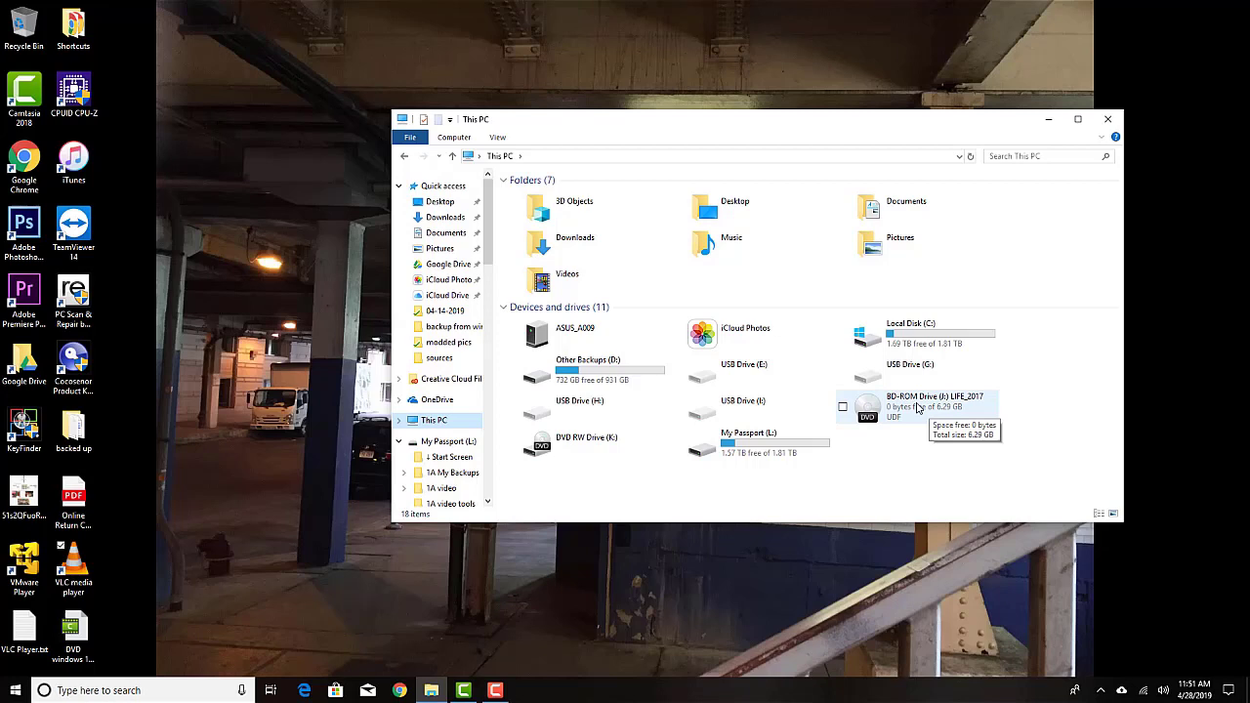
Play the LIFE_2017 disc in BD-ROM Drive (J:) with VLC media player
{"action": "right_click", "coordinate": [917, 407]}
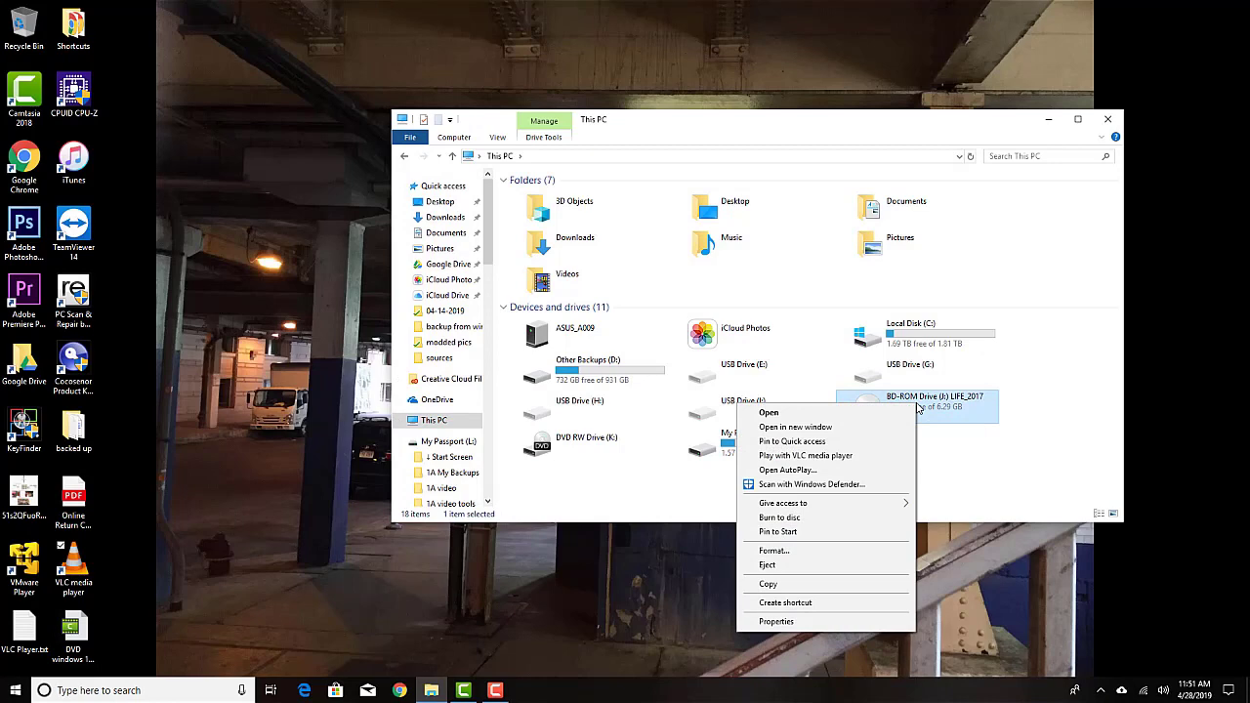
{"action": "left_click", "coordinate": [834, 456]}
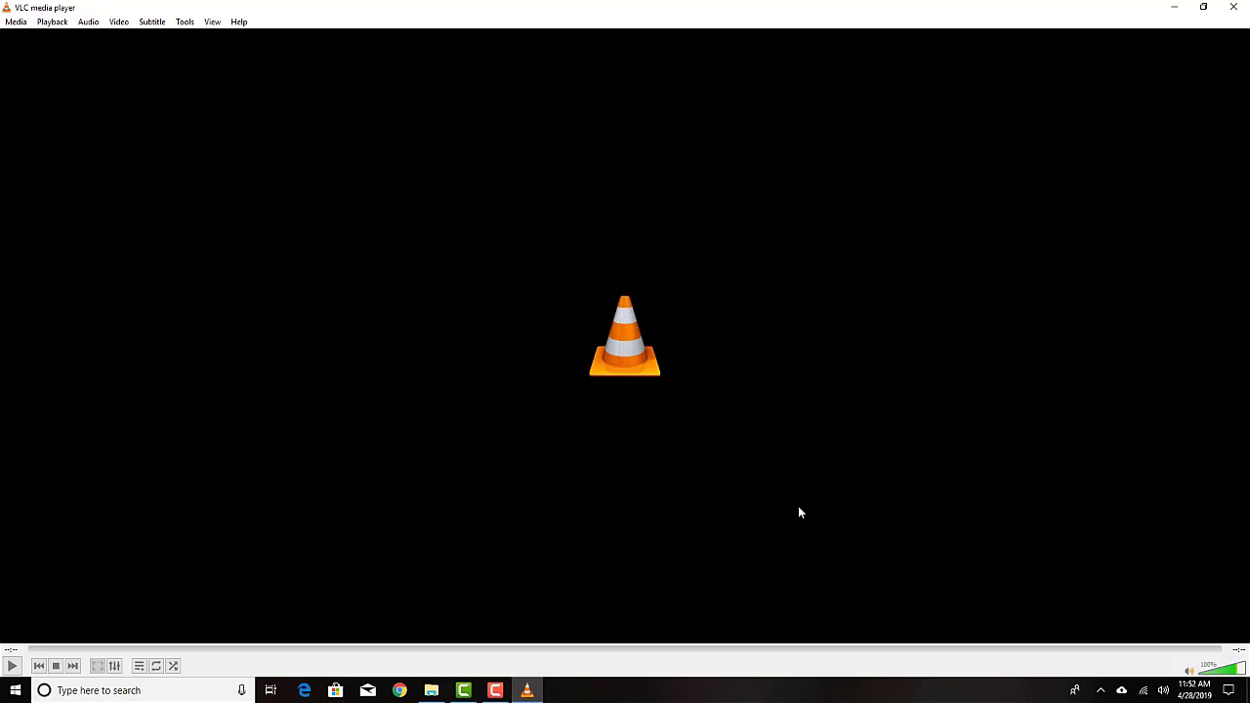
Close the VLC media player window
{"action": "left_click", "coordinate": [1233, 8]}
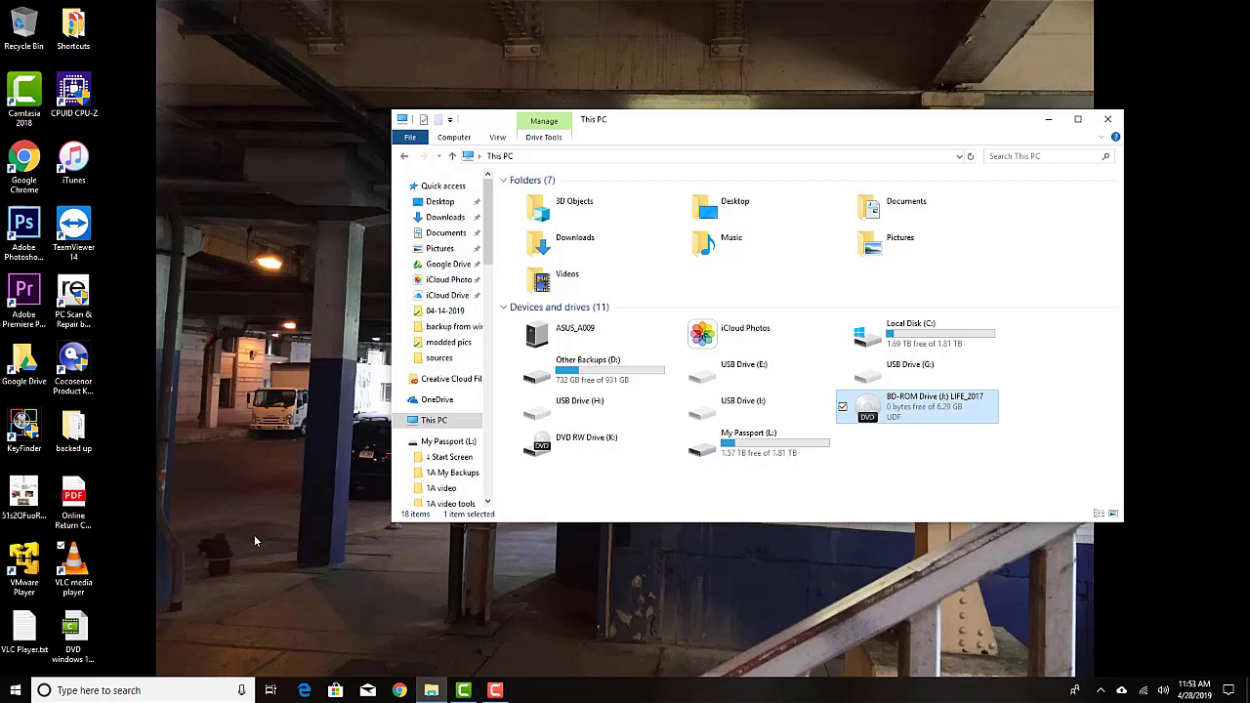
Close the File Explorer This PC window
{"action": "left_click", "coordinate": [1110, 120]}
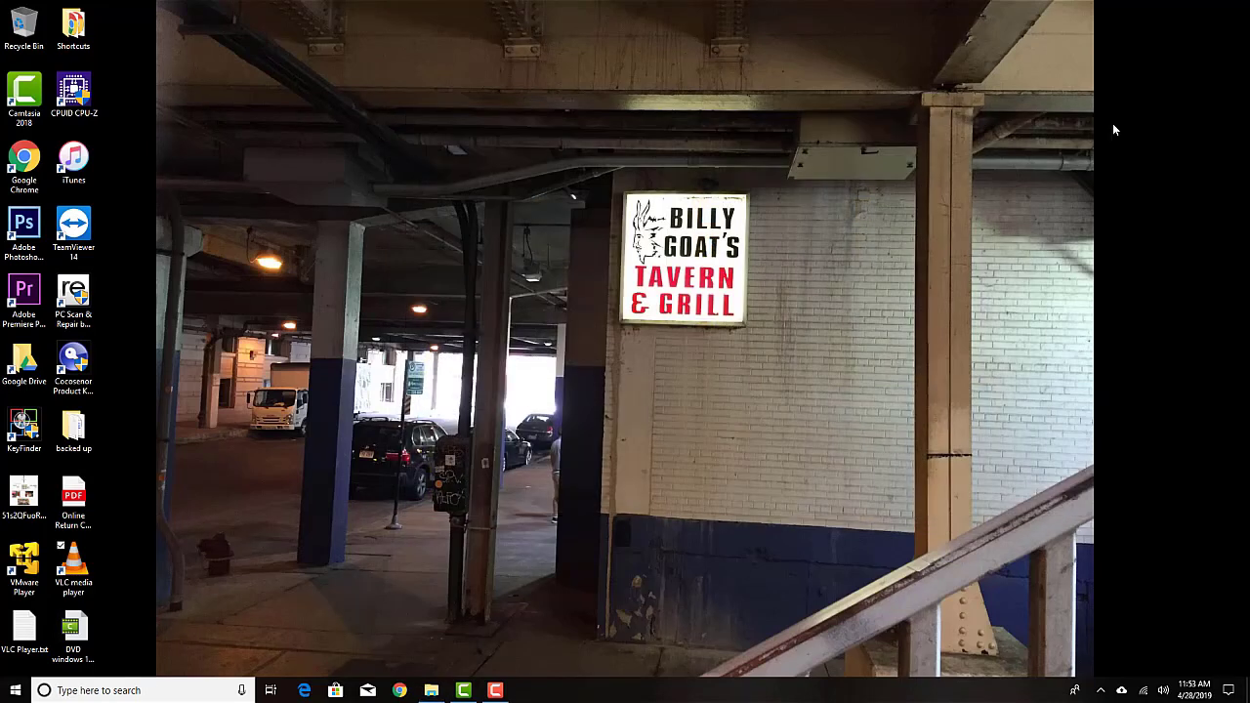